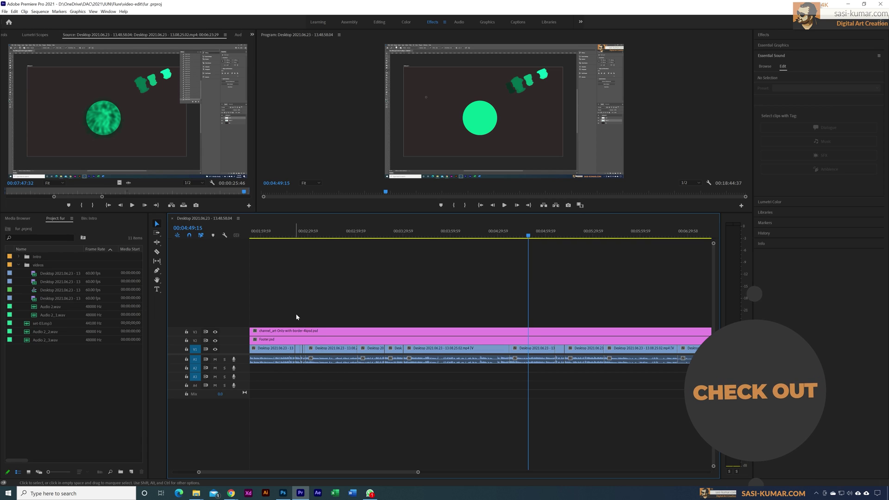
Save the project, preview playback from 00:02:28:04, then zoom the timeline out
{"action": "key", "text": "ctrl+s"}
{"action": "left_click", "coordinate": [324, 192]}
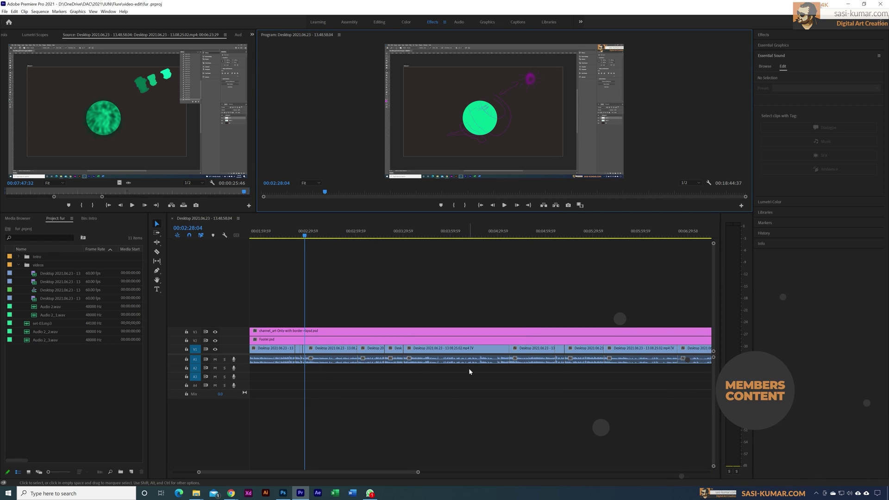
{"action": "left_click", "coordinate": [504, 205]}
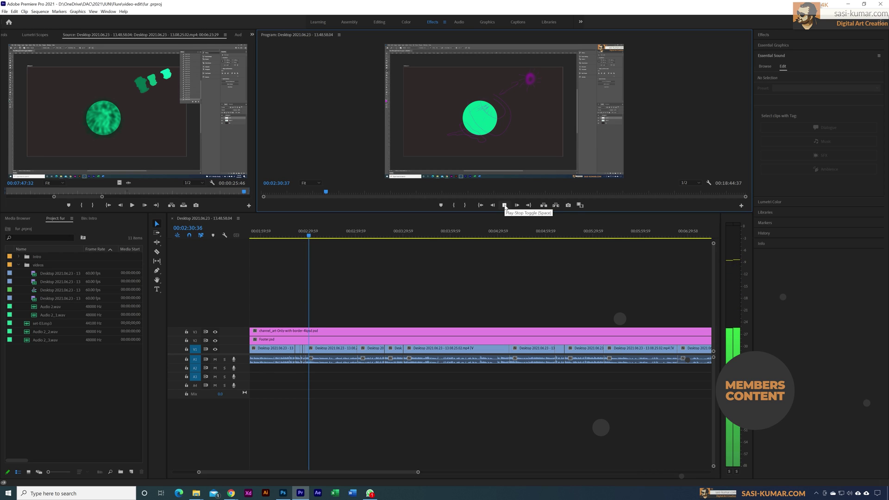
{"action": "left_click", "coordinate": [504, 205]}
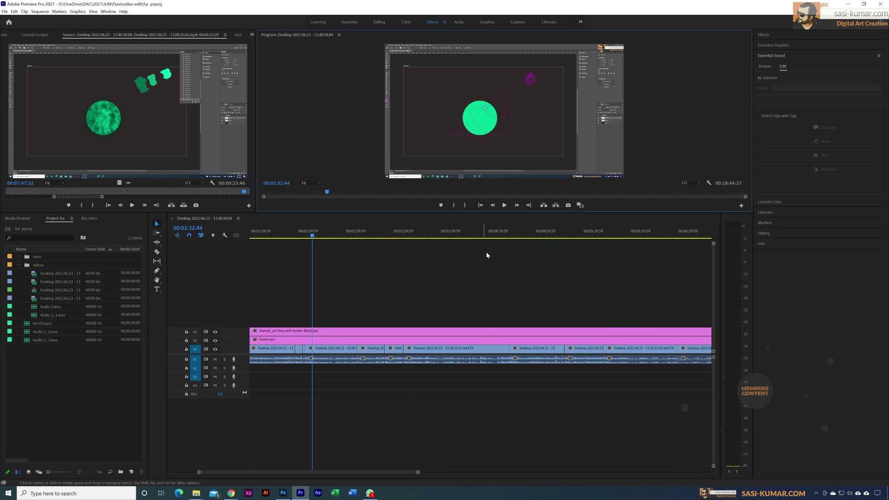
{"action": "left_click", "coordinate": [499, 235]}
{"action": "left_click_drag", "start_coordinate": [418, 472], "coordinate": [591, 474]}
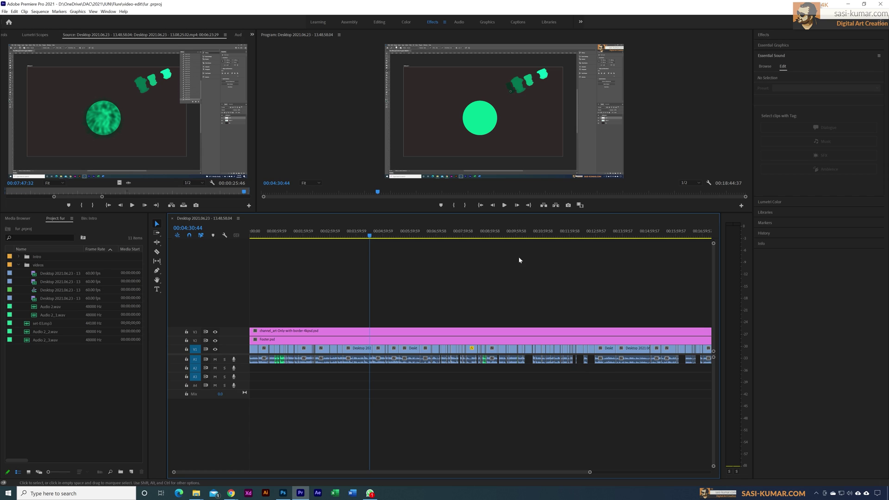
Zoom the timeline around the ten-minute mark and play the finished fur-ball section
{"action": "left_click", "coordinate": [522, 232]}
{"action": "left_click_drag", "start_coordinate": [590, 473], "coordinate": [454, 472]}
{"action": "left_click", "coordinate": [504, 207]}
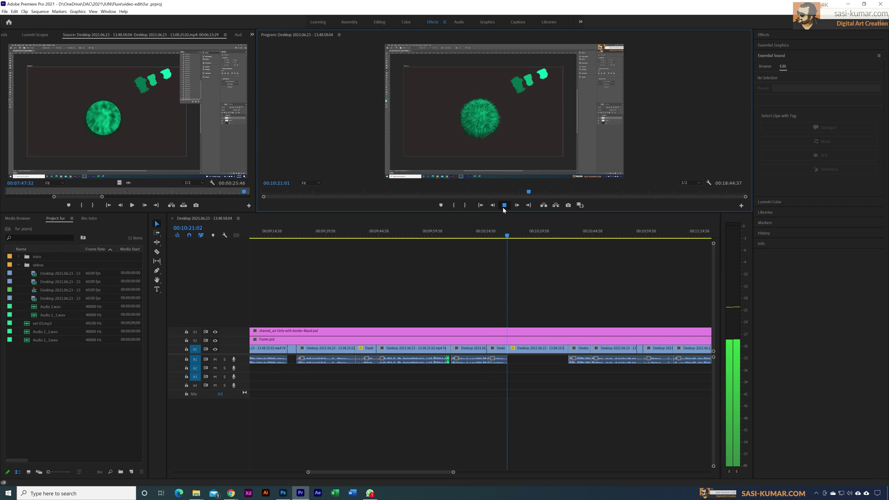
{"action": "key", "text": "space"}
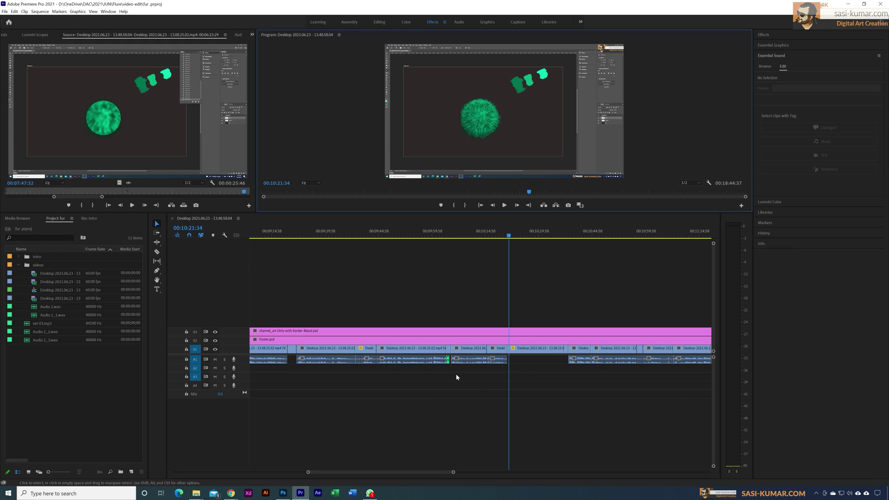
Build a new sequence from the third Desktop screen-recording clip with New Sequence From Clip
{"action": "left_click", "coordinate": [36, 290]}
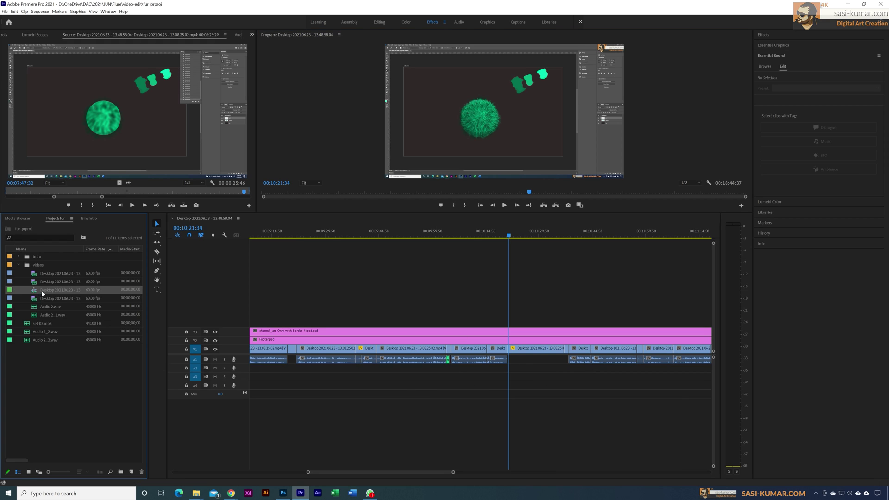
{"action": "right_click", "coordinate": [49, 290]}
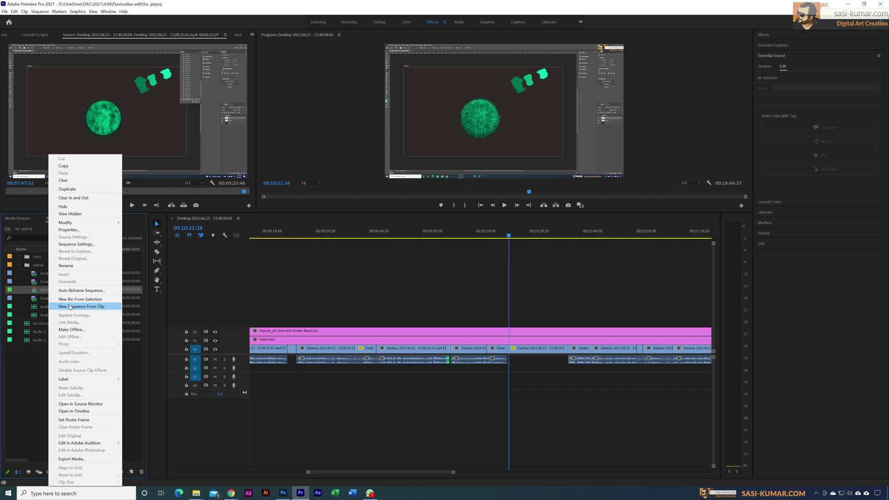
{"action": "left_click", "coordinate": [69, 306]}
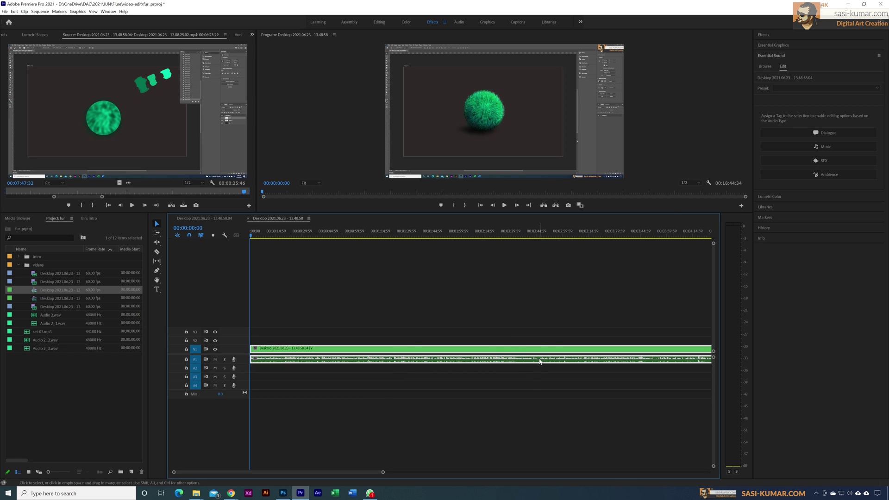
Tag the desktop recording's audio as Dialogue in the Essential Sound panel
{"action": "left_click", "coordinate": [792, 56]}
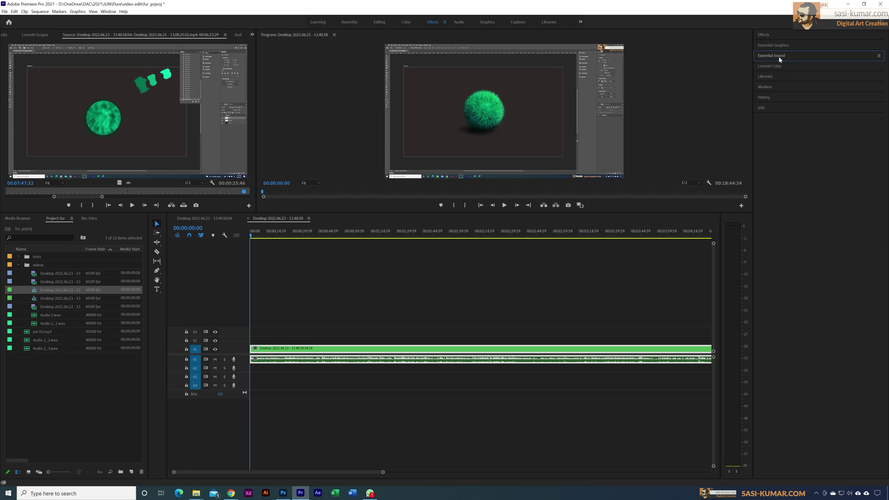
{"action": "left_click", "coordinate": [777, 58]}
{"action": "left_click", "coordinate": [809, 135]}
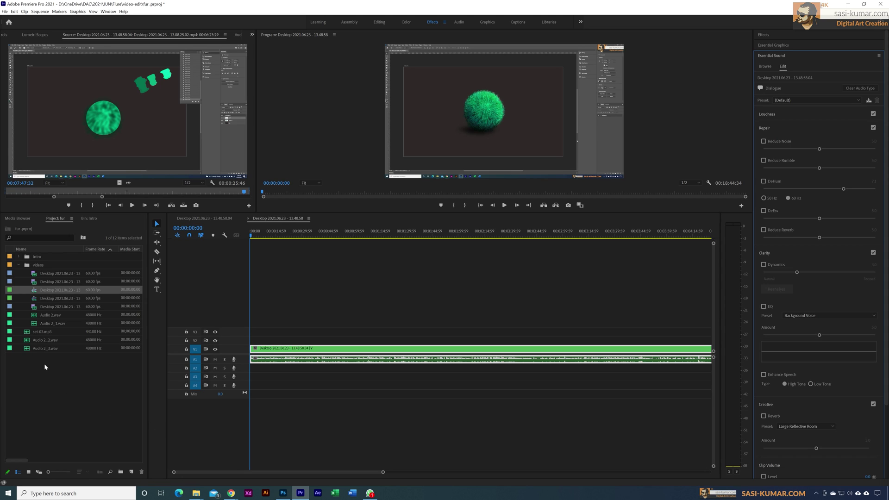
{"action": "left_click", "coordinate": [38, 349]}
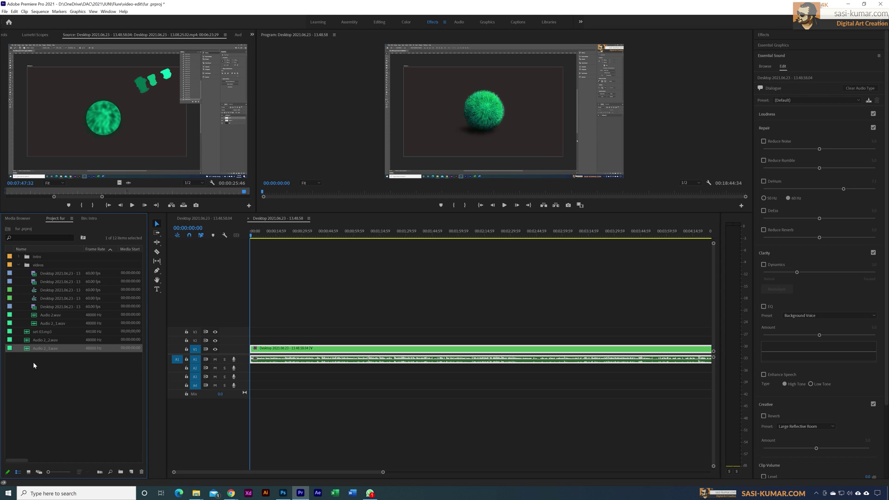
Place set-03.mp3 on track A2 at 00:00, enlarge A2 to show its waveform, and select it
{"action": "left_click", "coordinate": [25, 333]}
{"action": "left_click_drag", "start_coordinate": [26, 333], "coordinate": [248, 390]}
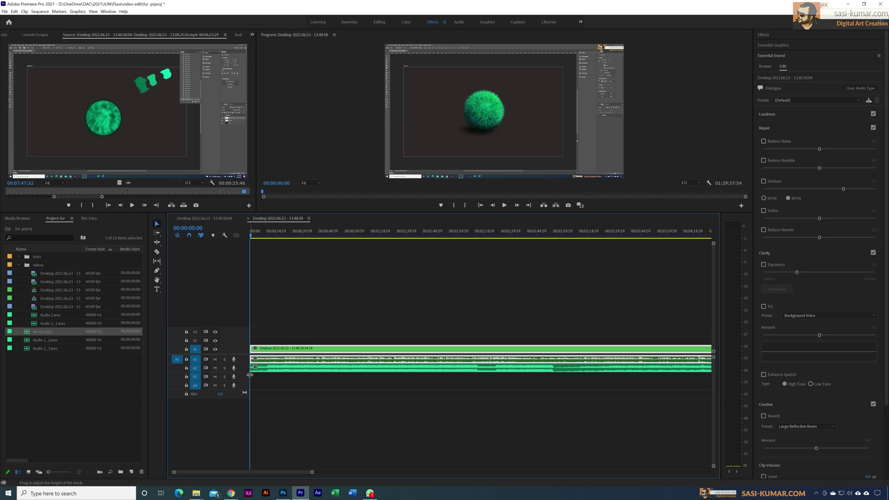
{"action": "left_click_drag", "start_coordinate": [248, 374], "coordinate": [248, 420]}
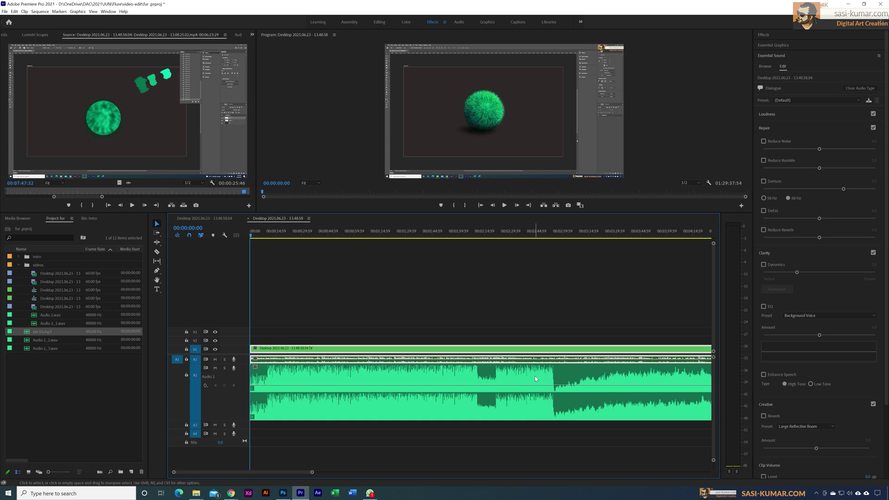
{"action": "left_click", "coordinate": [535, 376]}
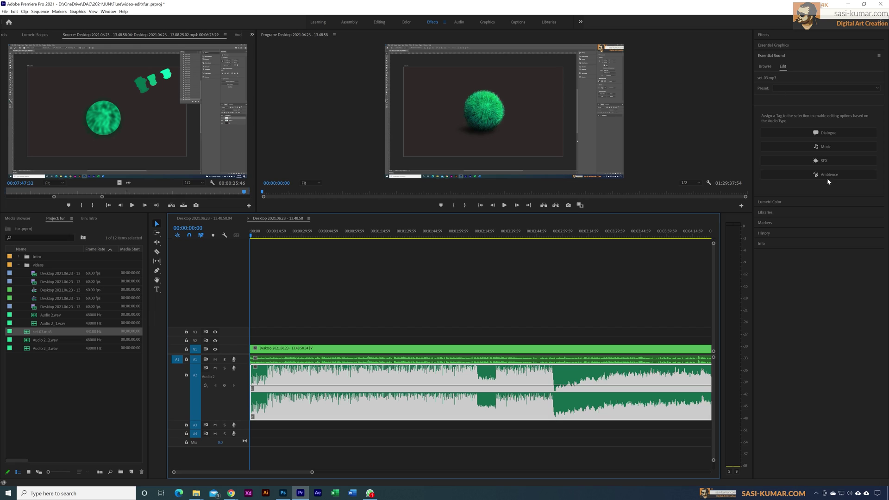
Tag set-03.mp3 as Music in Essential Sound and play the sequence to hear it
{"action": "left_click", "coordinate": [837, 146]}
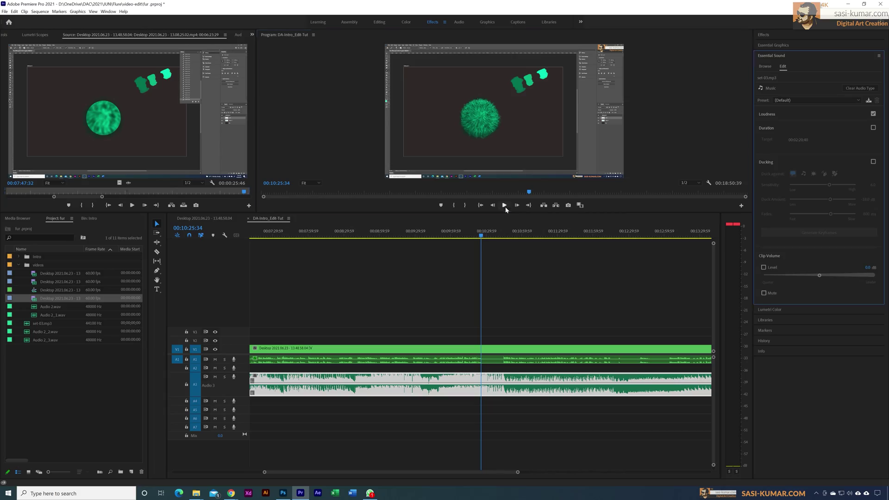
{"action": "left_click", "coordinate": [505, 205]}
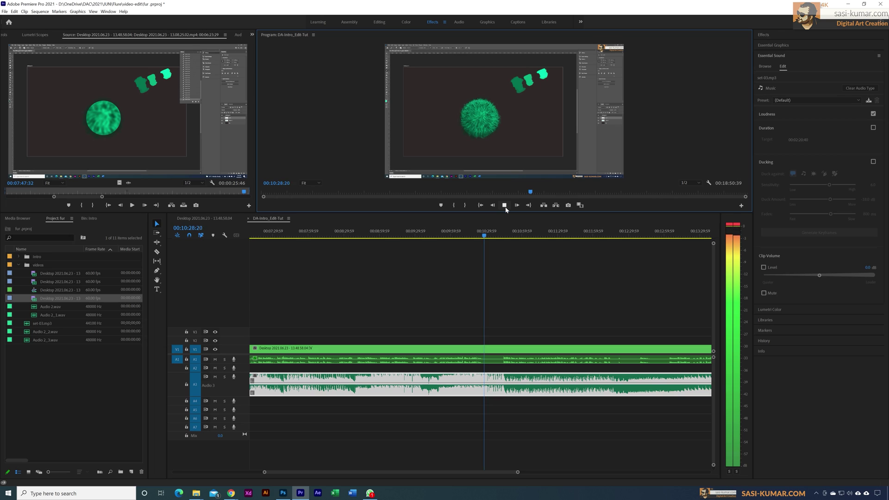
{"action": "left_click", "coordinate": [504, 206]}
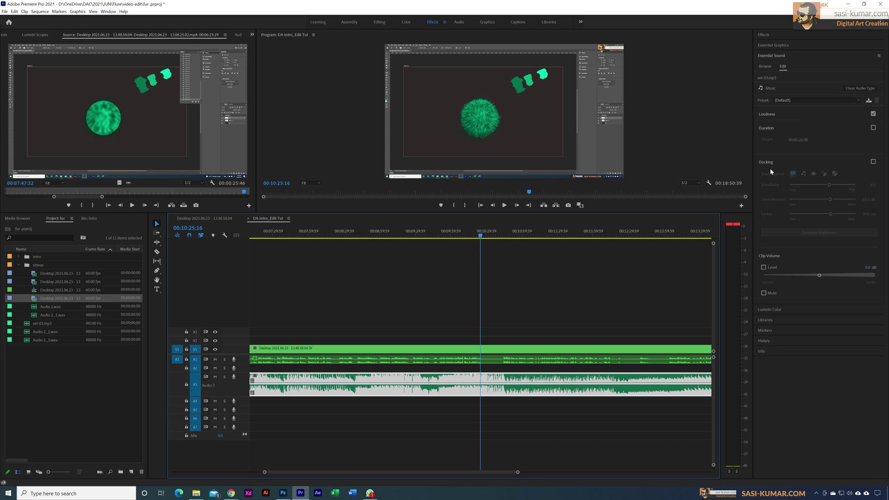
Turn on Ducking for the set-03.mp3 music in Essential Sound
{"action": "left_click", "coordinate": [874, 162]}
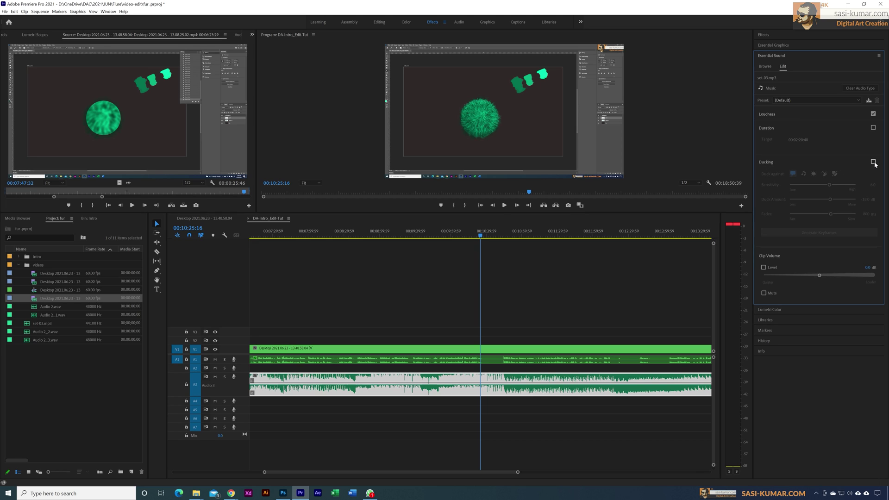
{"action": "left_click", "coordinate": [874, 163]}
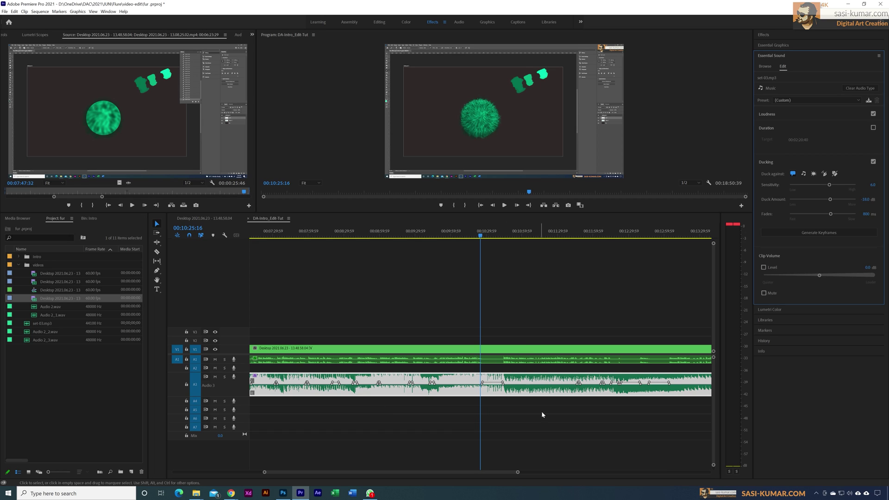
{"action": "left_click", "coordinate": [477, 236]}
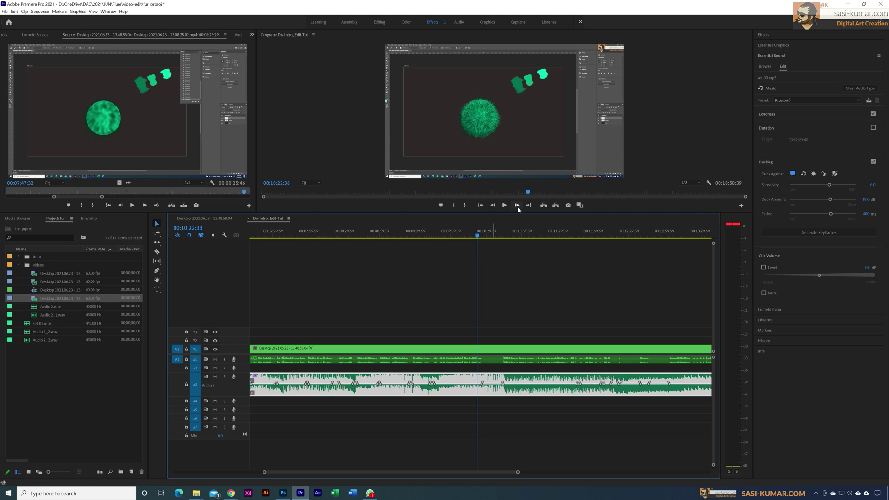
{"action": "left_click", "coordinate": [506, 206]}
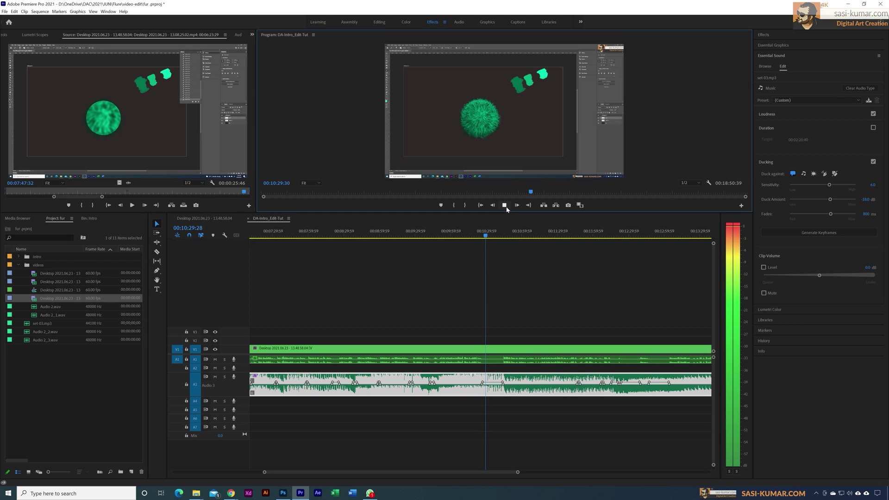
{"action": "left_click", "coordinate": [505, 205]}
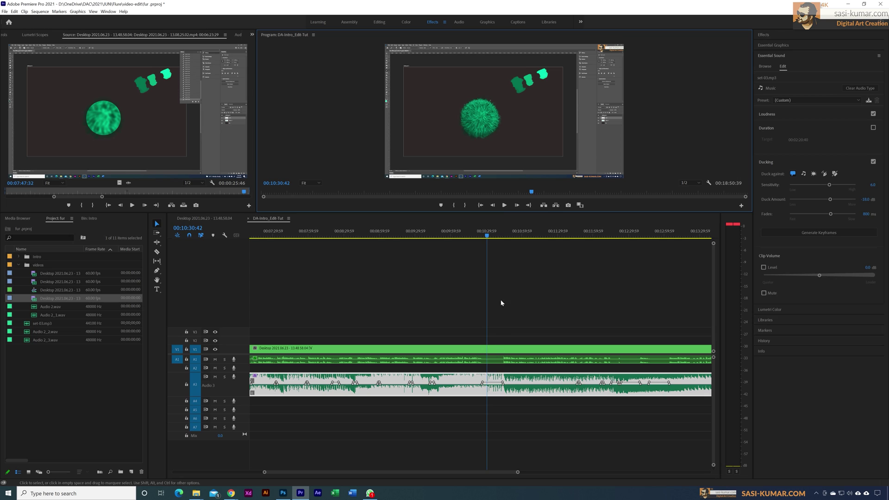
{"action": "left_click", "coordinate": [503, 236]}
{"action": "left_click_drag", "start_coordinate": [503, 236], "coordinate": [500, 337]}
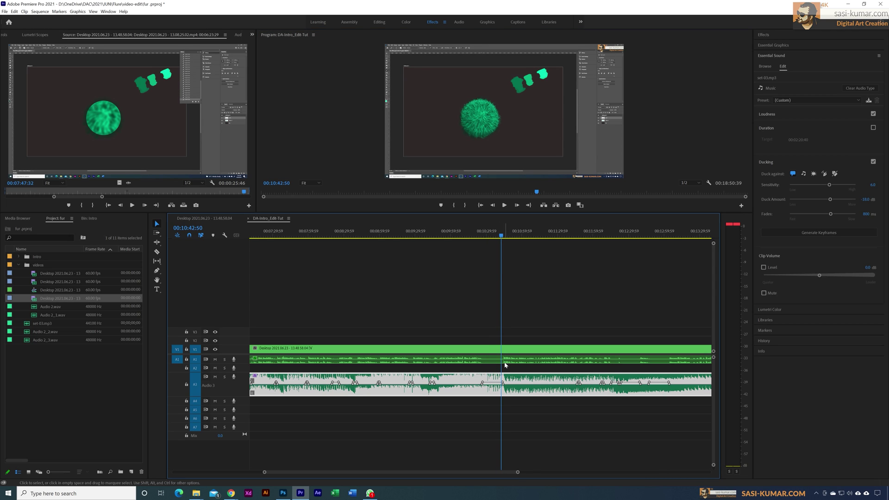
{"action": "left_click_drag", "start_coordinate": [515, 472], "coordinate": [497, 472]}
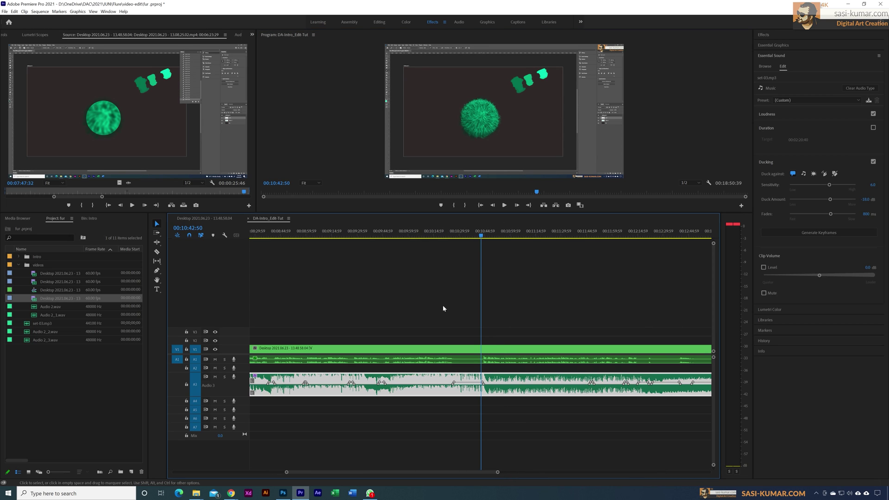
{"action": "left_click", "coordinate": [505, 207]}
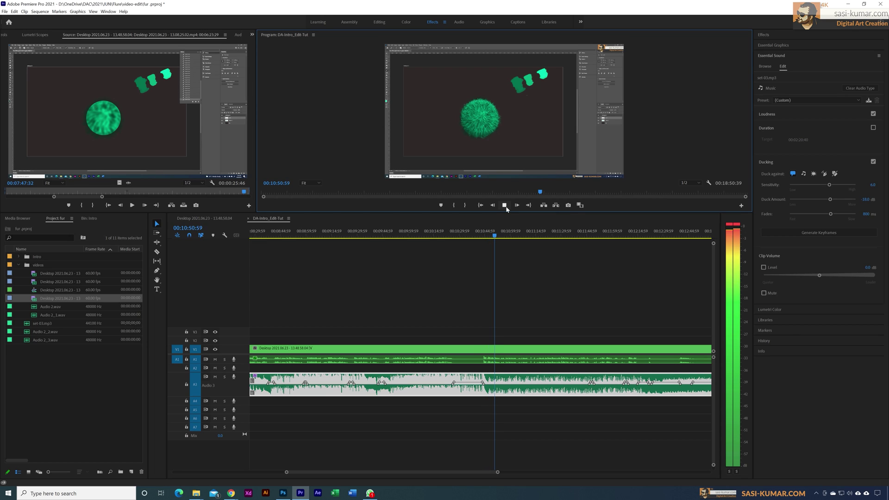
{"action": "left_click", "coordinate": [505, 205]}
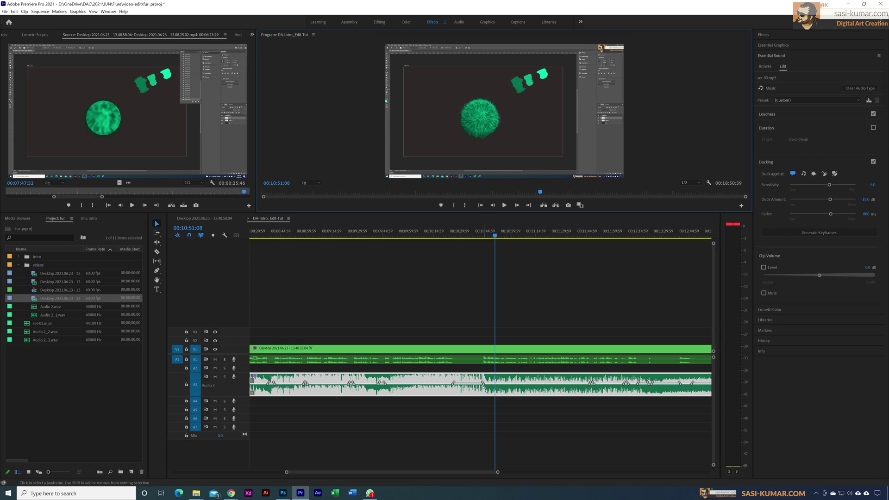
Set the ducking fades to 1600 ms and replay from 00:10:17 to hear the change
{"action": "left_click_drag", "start_coordinate": [498, 473], "coordinate": [470, 473]}
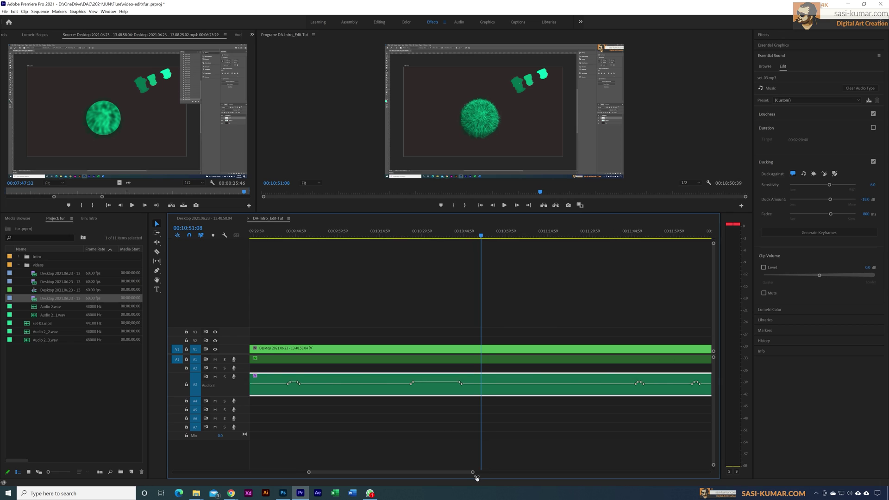
{"action": "left_click", "coordinate": [865, 220]}
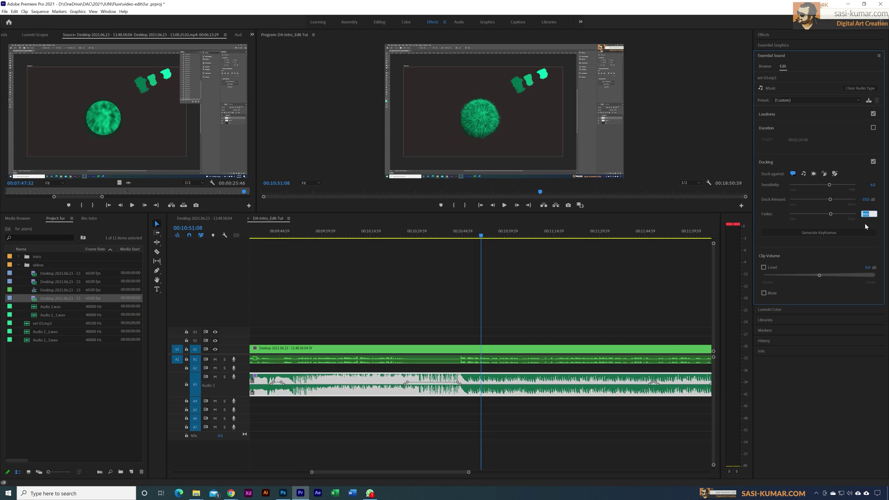
{"action": "type", "text": "16"}
{"action": "key", "text": "Return"}
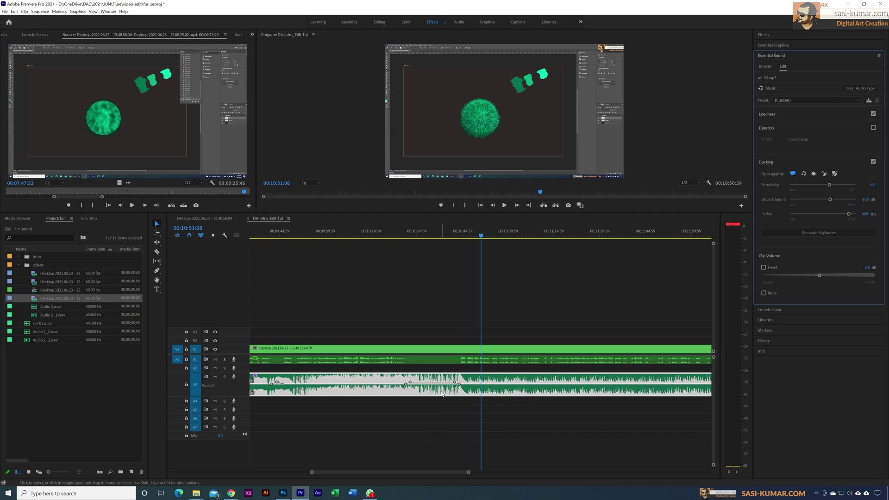
{"action": "left_click", "coordinate": [379, 237]}
{"action": "left_click", "coordinate": [504, 205]}
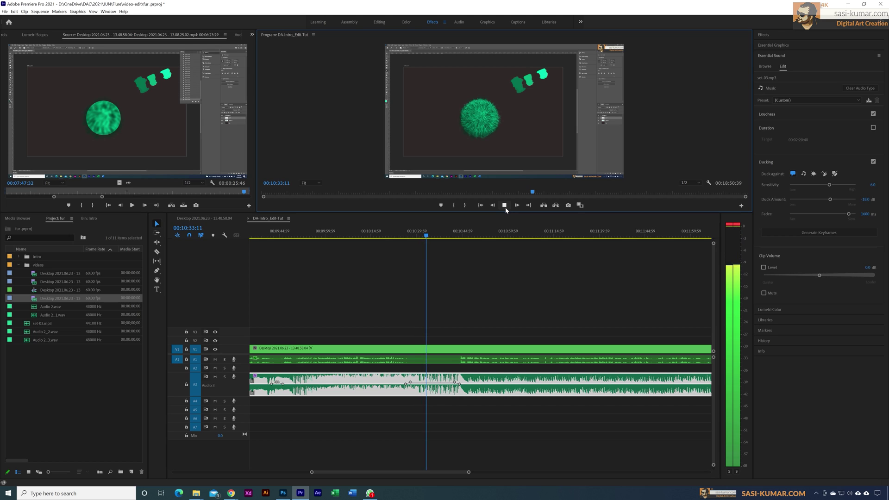
Stop playback and enable Clip Volume Level on the music to lower it to -5 dB
{"action": "left_click", "coordinate": [505, 207]}
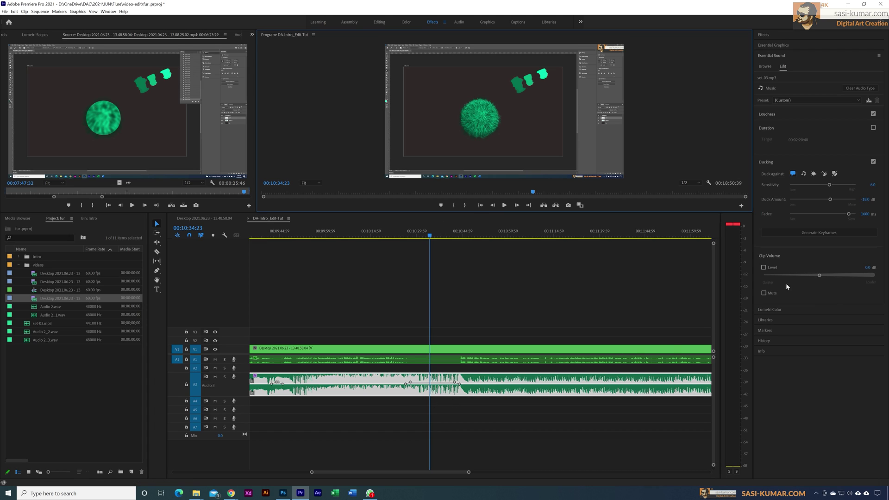
{"action": "left_click", "coordinate": [765, 267]}
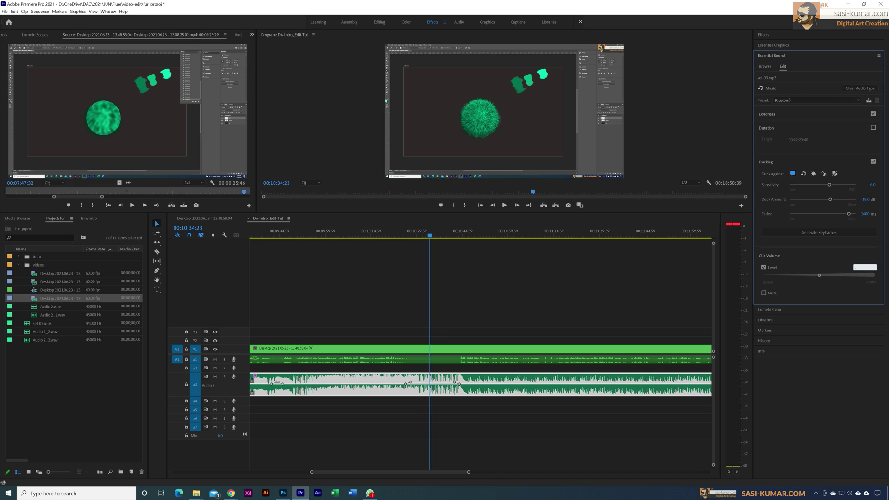
{"action": "left_click", "coordinate": [394, 233]}
{"action": "left_click", "coordinate": [362, 235]}
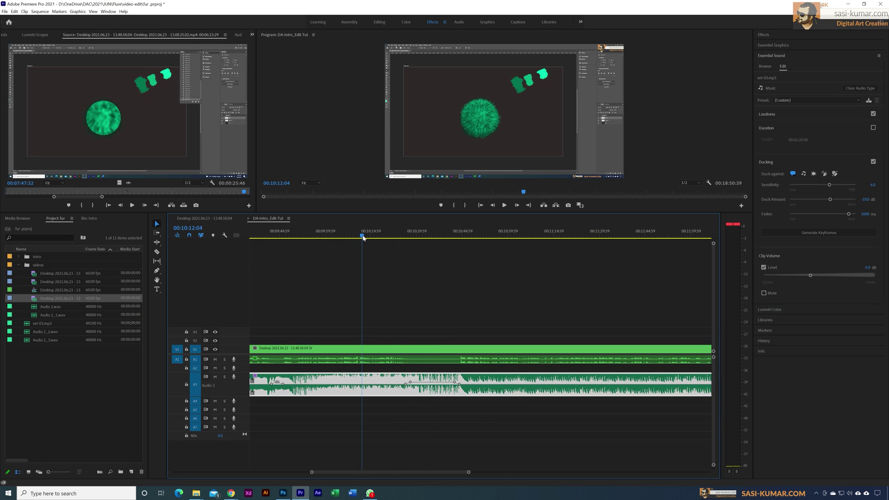
{"action": "left_click", "coordinate": [369, 235]}
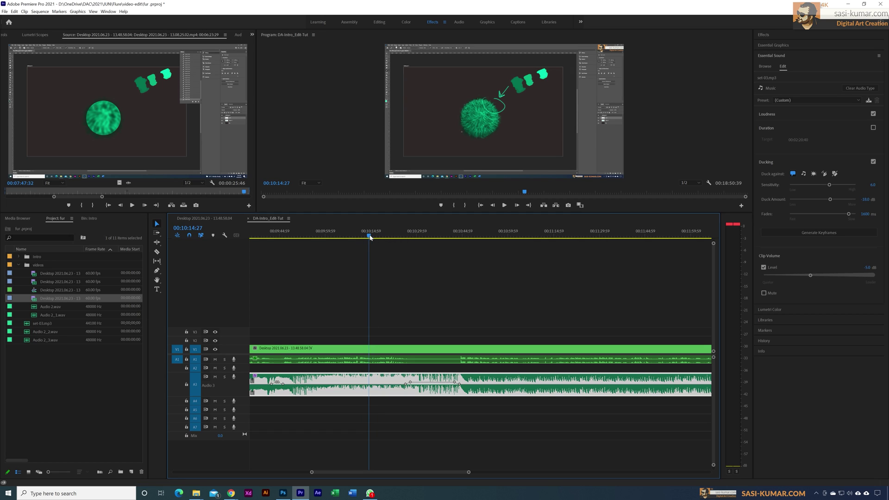
{"action": "left_click", "coordinate": [502, 206]}
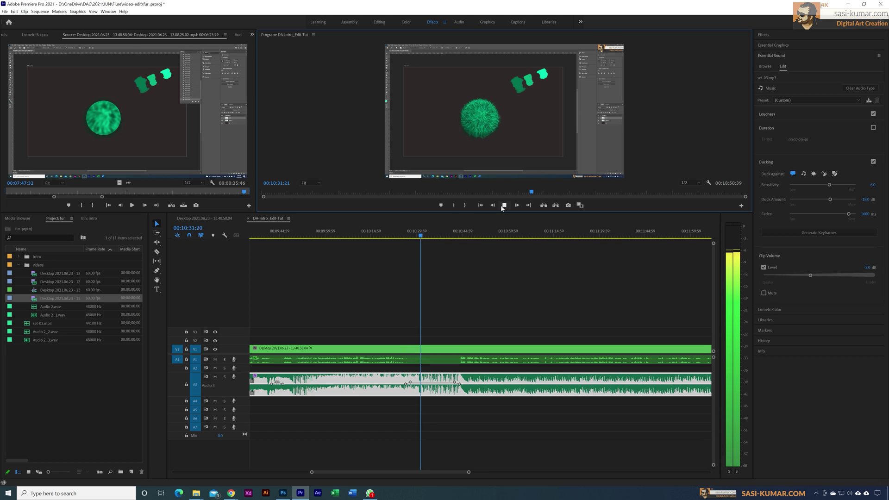
{"action": "left_click", "coordinate": [501, 205]}
{"action": "key", "text": "minus"}
{"action": "left_click", "coordinate": [577, 236]}
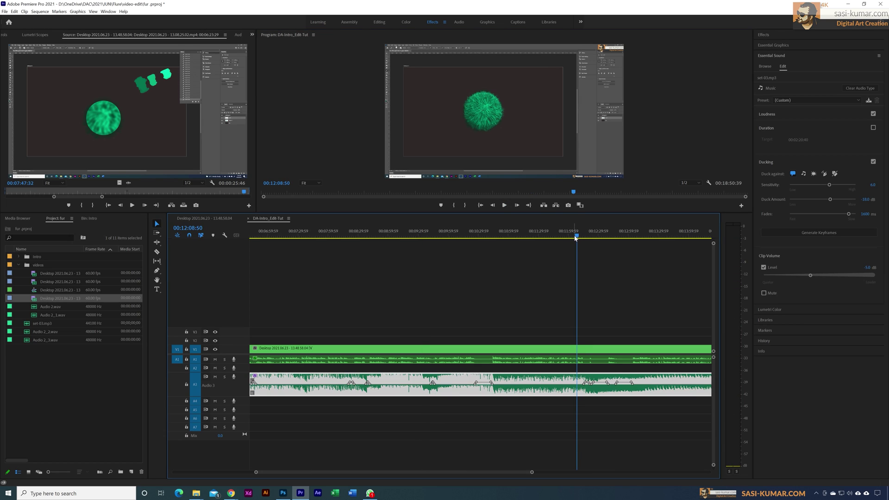
{"action": "left_click", "coordinate": [502, 207]}
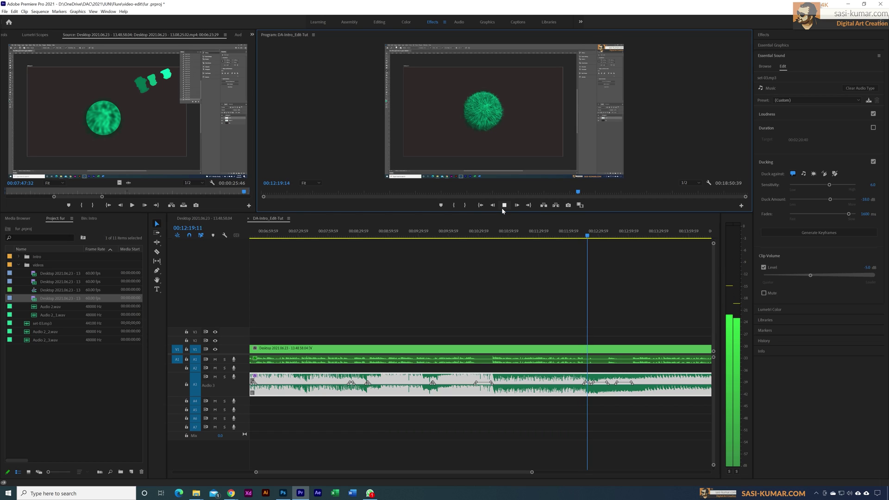
{"action": "left_click", "coordinate": [502, 207]}
{"action": "left_click_drag", "start_coordinate": [532, 472], "coordinate": [615, 466]}
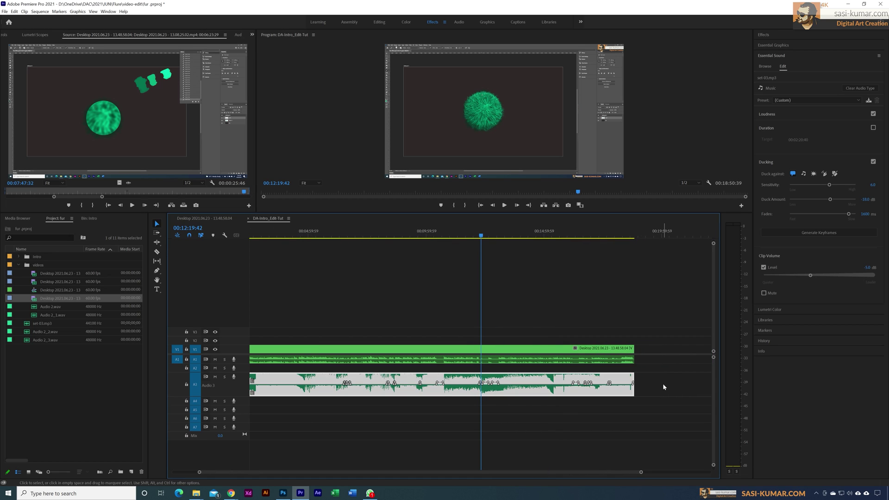